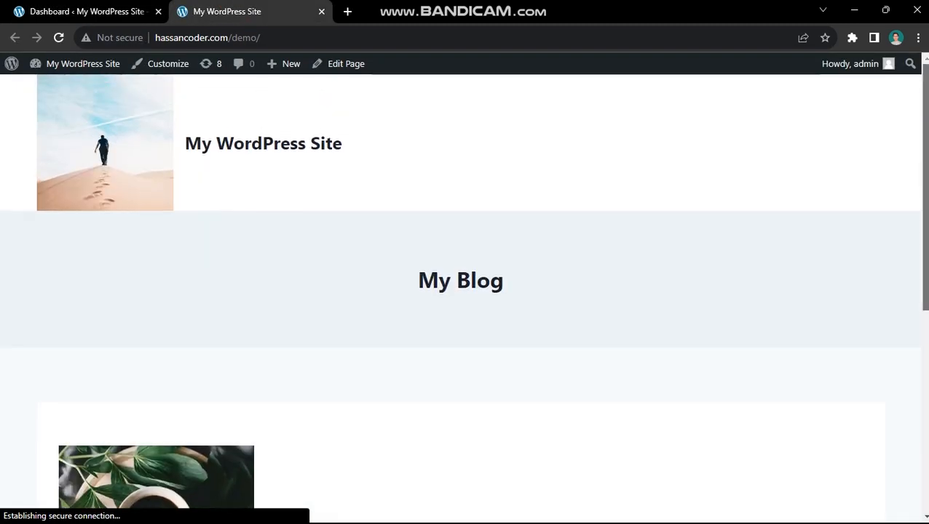
- From the dashboard, reach Appearance > Themes > Kadence Starter Templates, browse the gallery and choose Cleaning Service
click(87, 11)
scroll(852, 157, down, 2)
scroll(703, 219, up, 2)
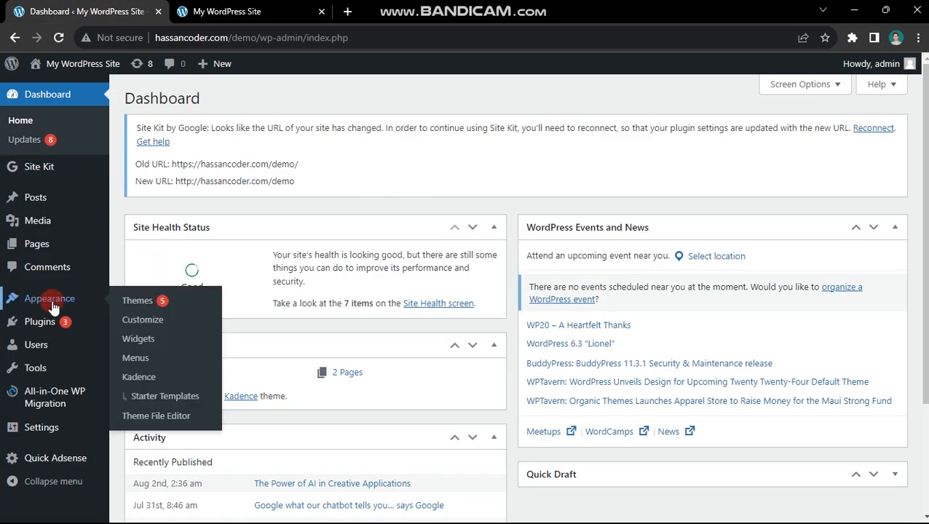
click(137, 301)
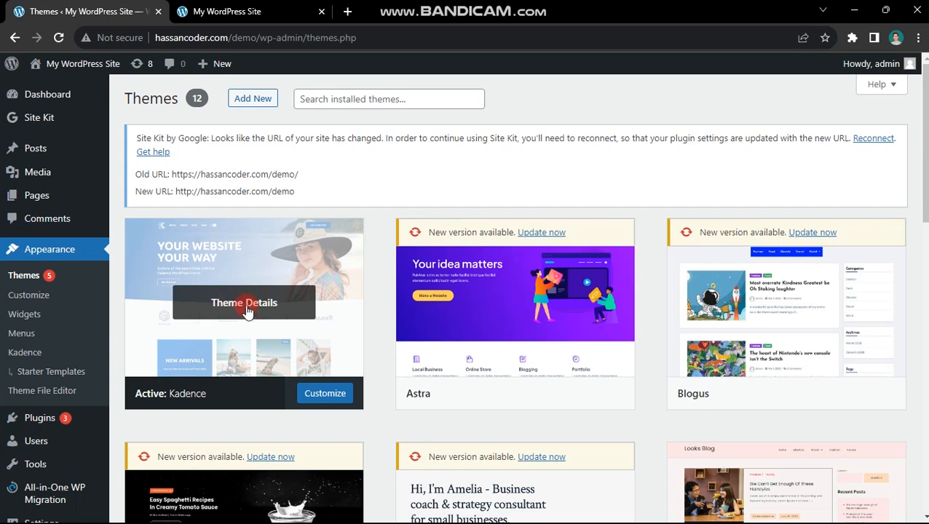
click(38, 357)
click(377, 244)
scroll(377, 245, down, 2)
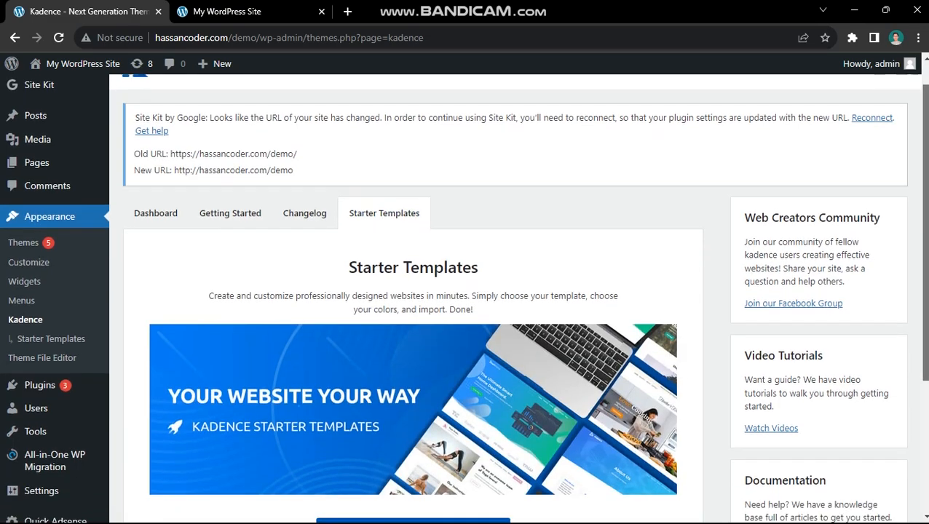
scroll(377, 245, down, 3)
click(386, 458)
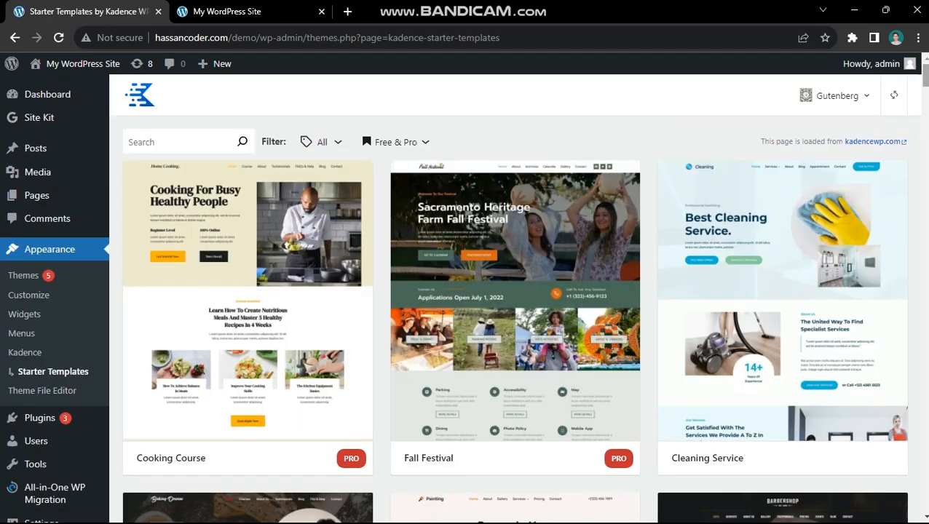
scroll(466, 291, down, 5)
scroll(466, 291, up, 5)
scroll(466, 291, down, 3)
scroll(466, 291, up, 2)
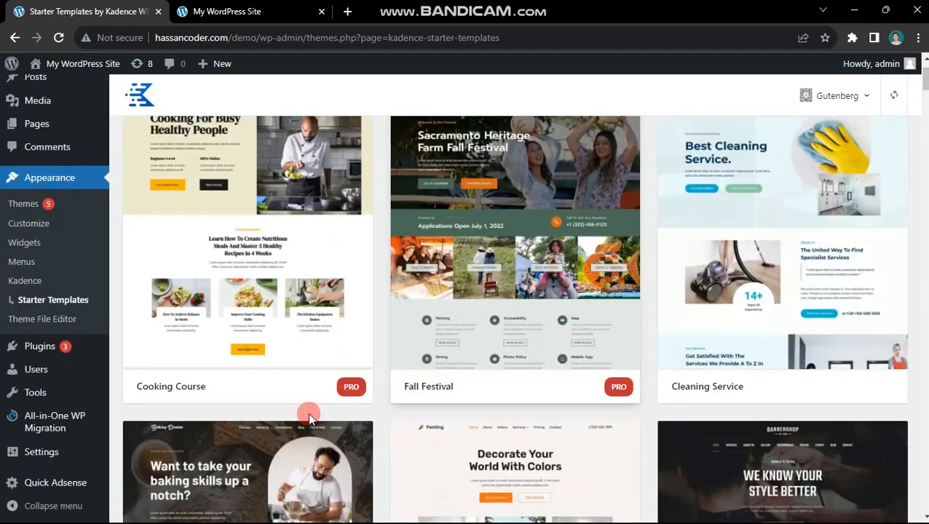
click(754, 349)
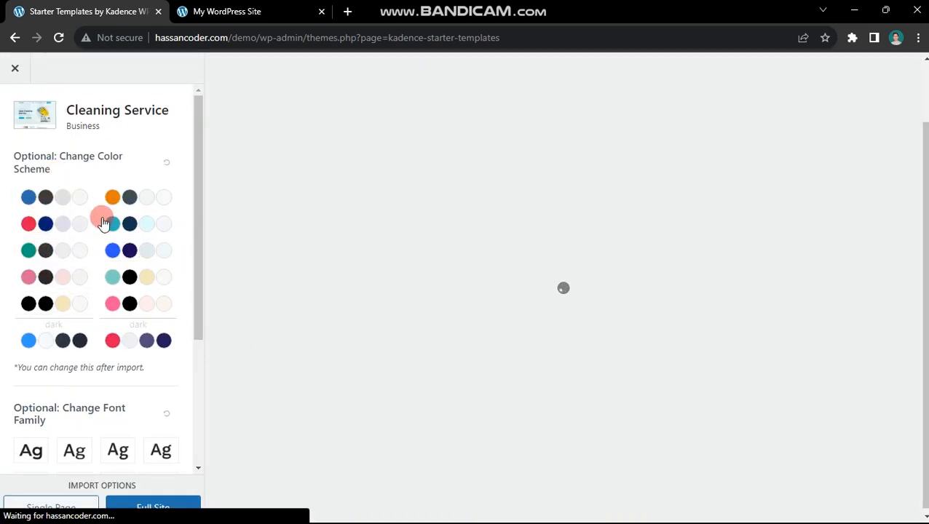
- Apply the blue and navy colour scheme to Cleaning Service and choose a Full Site import
click(121, 251)
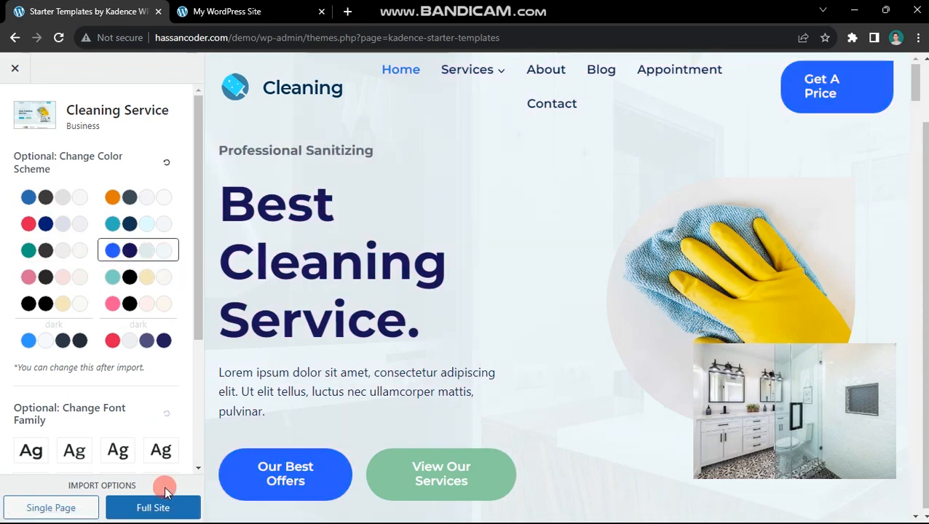
click(153, 506)
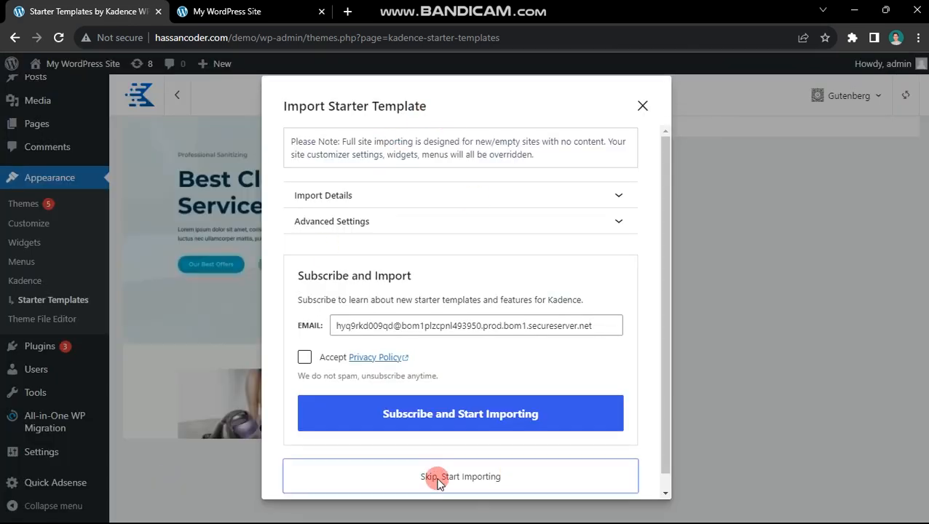
- Start the import via 'Skip, Start Importing' and wait for the import-complete confirmation
click(436, 477)
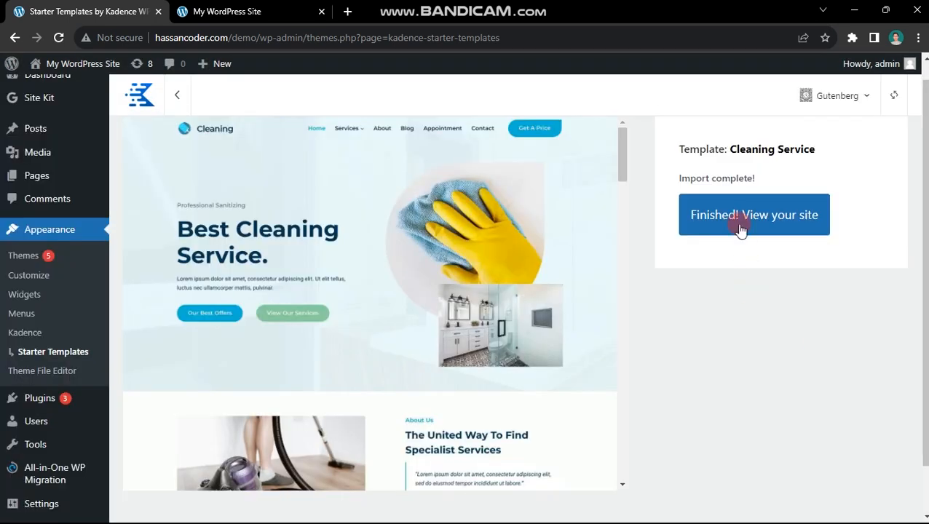
right_click(747, 220)
- Reload the live My WordPress Site tab to see the Cleaning Service design, then return to the import-complete page
click(829, 231)
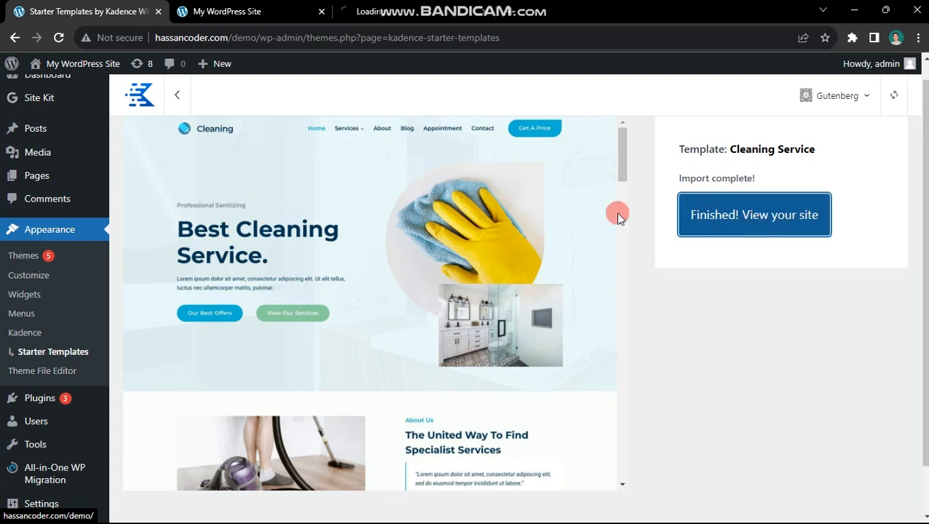
click(227, 11)
click(59, 38)
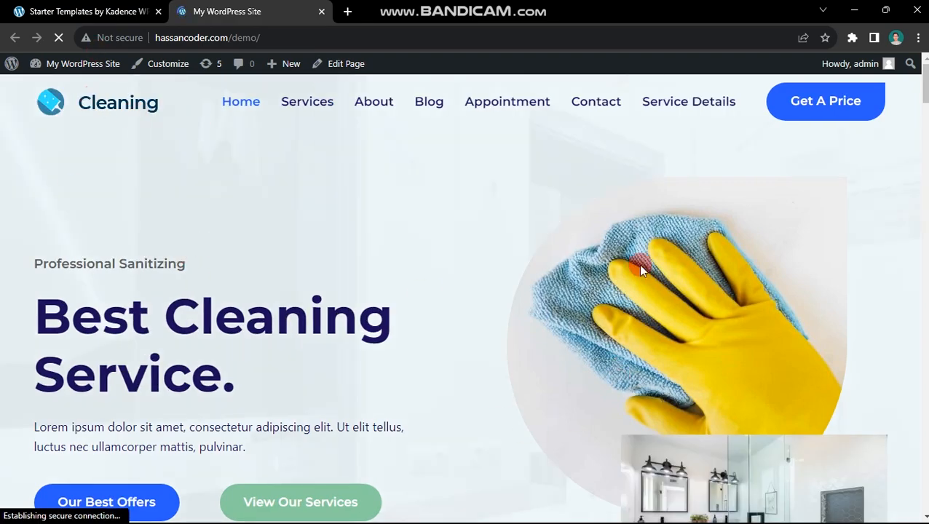
scroll(920, 149, down, 5)
scroll(921, 149, down, 5)
scroll(921, 149, down, 5)
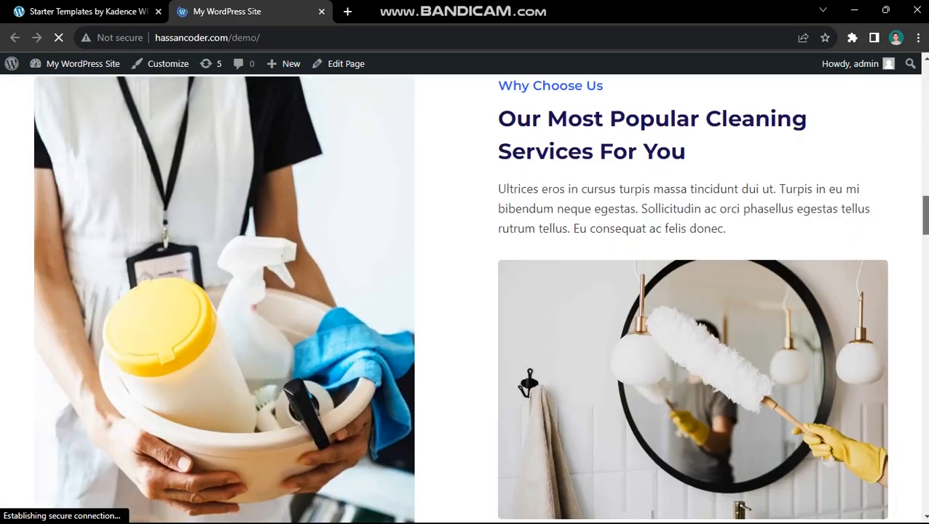
scroll(920, 150, down, 5)
mouse_move(924, 258)
mouse_down()
mouse_move(925, 491)
mouse_move(924, 76)
mouse_up()
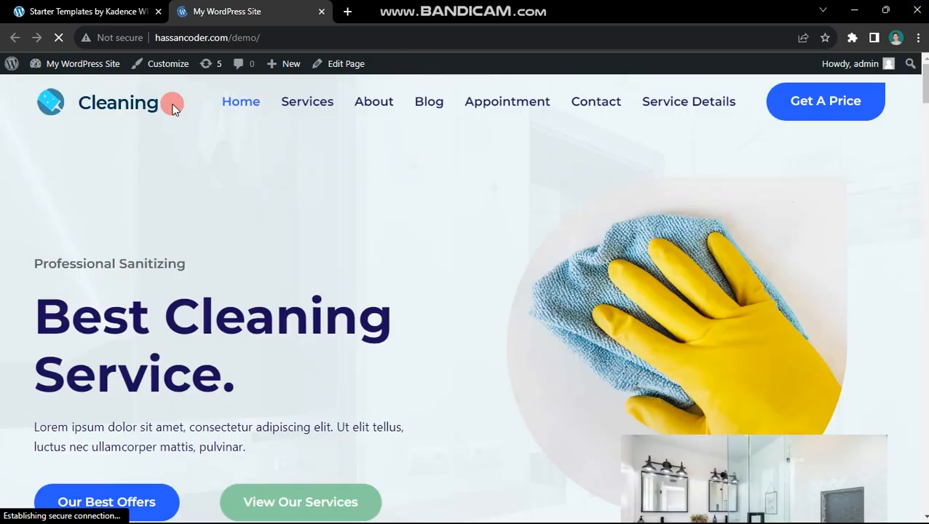
click(80, 11)
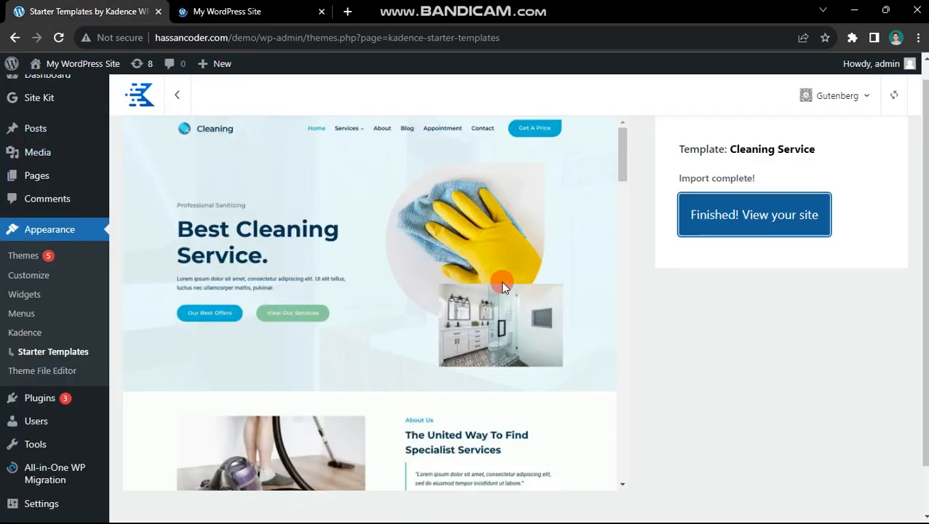
scroll(827, 345, up, 1)
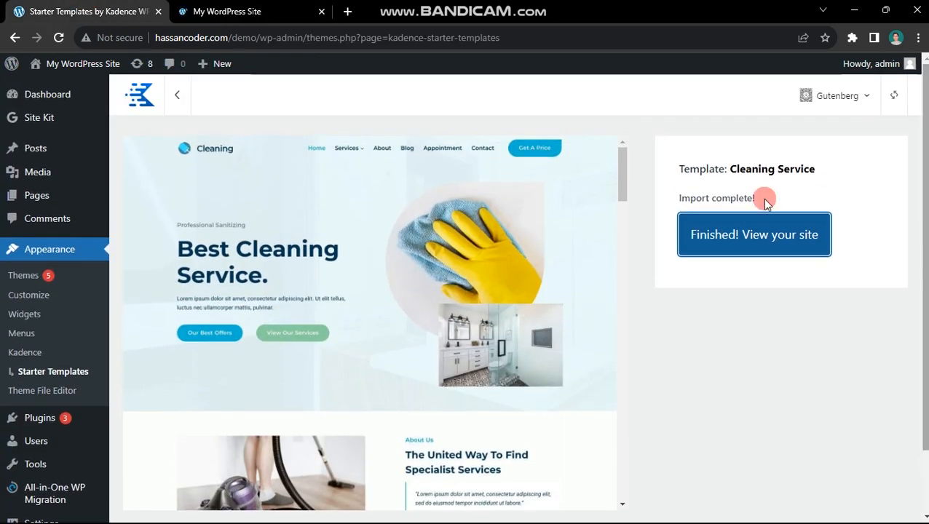